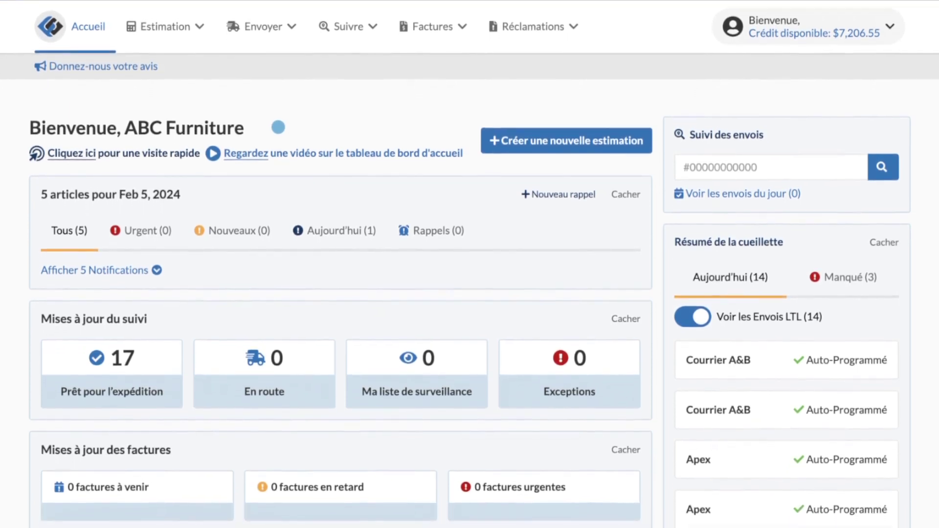
- Download the distribution template from the Distributions page and open it in Excel
{"action": "left_click", "coordinate": [264, 32]}
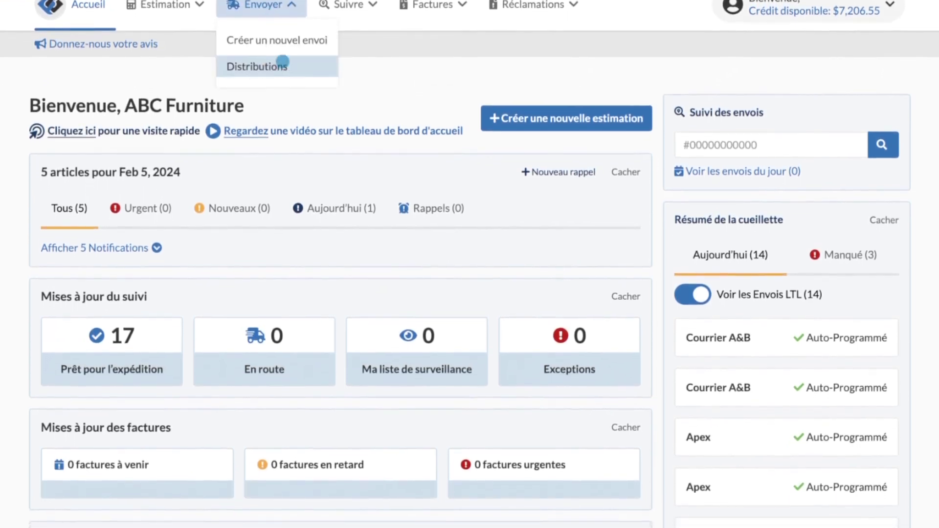
{"action": "left_click", "coordinate": [282, 72]}
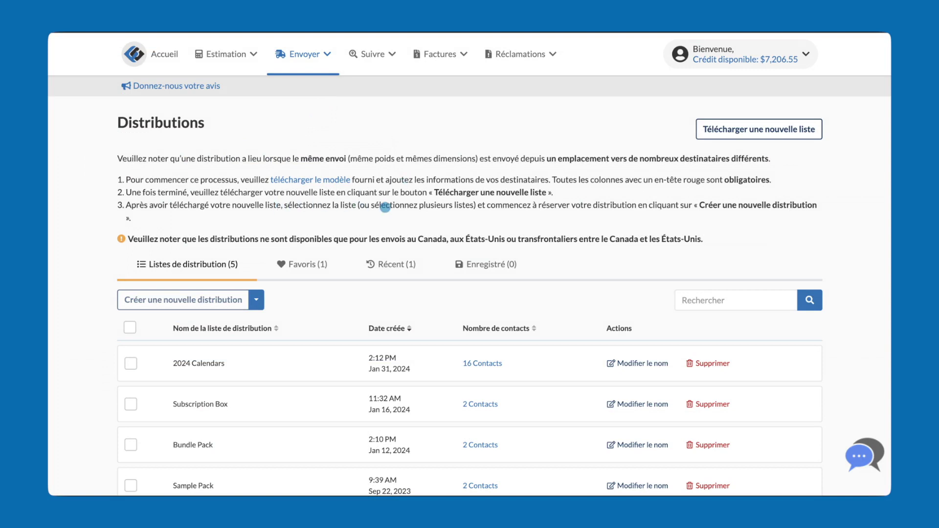
{"action": "left_click", "coordinate": [326, 181]}
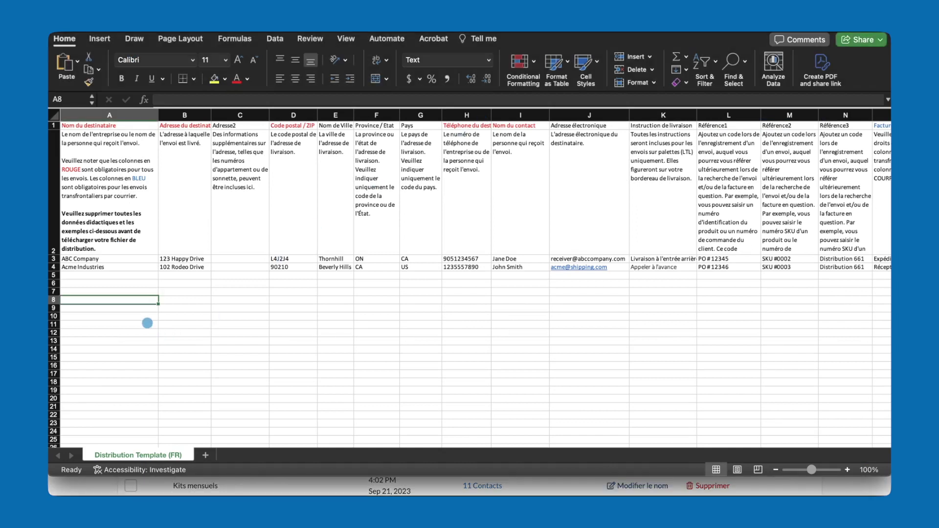
- Select the two example recipient rows, 3 and 4, across all template columns
{"action": "left_click_drag", "start_coordinate": [115, 260], "coordinate": [126, 268]}
{"action": "key", "text": "shift+Right"}
{"action": "key", "text": "shift+Right"}
{"action": "key", "text": "shift+Right"}
{"action": "key", "text": "shift+Right"}
{"action": "key", "text": "shift+Right"}
{"action": "key", "text": "shift+Right"}
{"action": "key", "text": "shift+Right"}
{"action": "key", "text": "shift+Right"}
{"action": "key", "text": "shift+Right"}
{"action": "key", "text": "shift+Right"}
{"action": "key", "text": "shift+Right"}
{"action": "key", "text": "shift+Right"}
{"action": "key", "text": "shift+Right"}
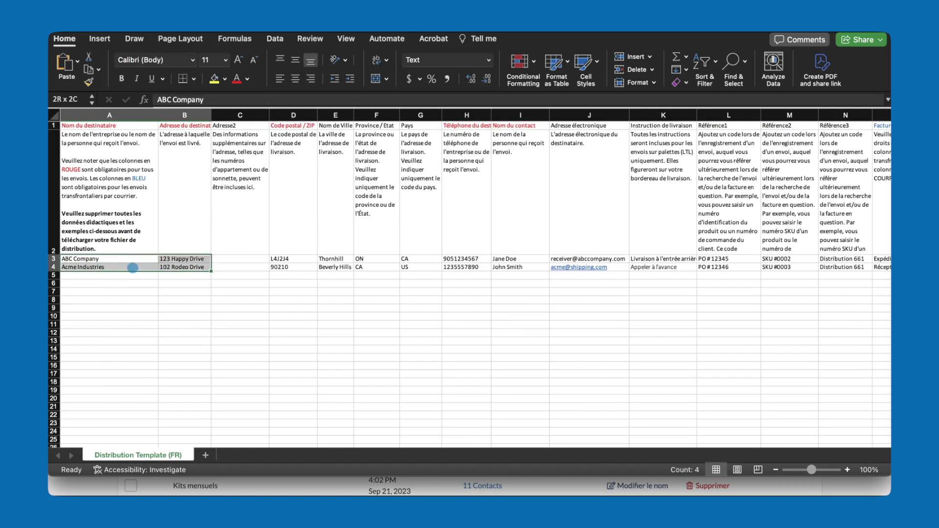
{"action": "key", "text": "shift+Right"}
{"action": "key", "text": "shift+Right"}
{"action": "key", "text": "shift+Right"}
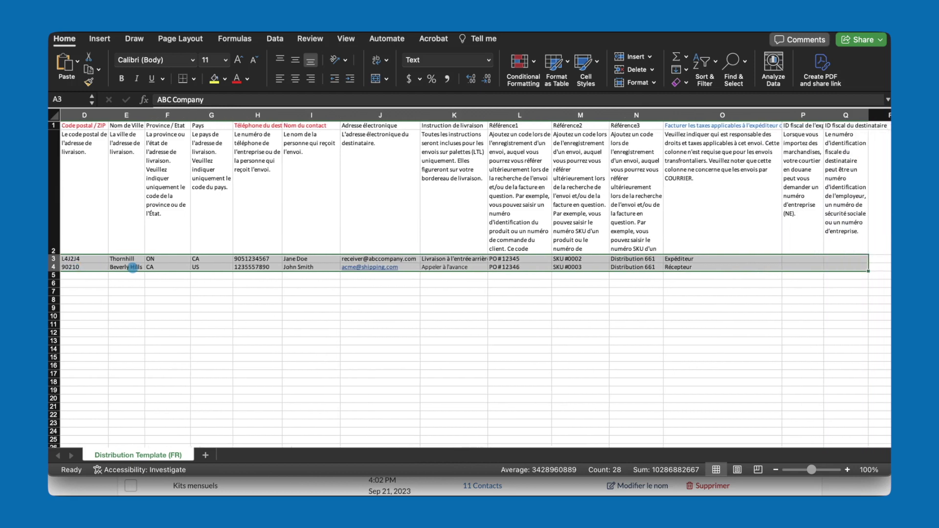
{"action": "scroll", "coordinate": [133, 268], "scroll_direction": "left", "scroll_amount": 5}
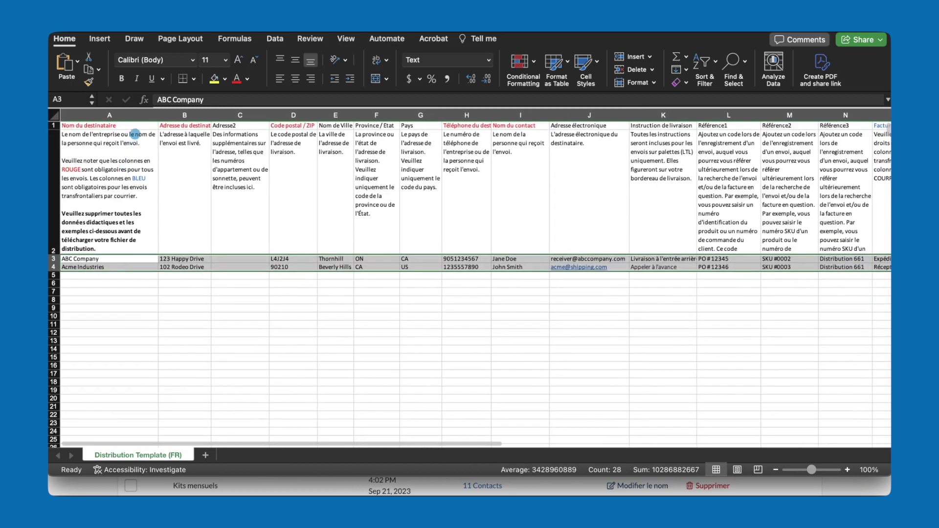
- Select the header row from Nom du destinataire through the last template column to review the required fields
{"action": "left_click", "coordinate": [138, 127]}
{"action": "key", "text": "shift+Right"}
{"action": "key", "text": "shift+Right"}
{"action": "key", "text": "shift+Right"}
{"action": "key", "text": "shift+Right"}
{"action": "key", "text": "shift+Right"}
{"action": "key", "text": "shift+Right"}
{"action": "key", "text": "shift+Right"}
{"action": "key", "text": "shift+Right"}
{"action": "key", "text": "shift+Right"}
{"action": "key", "text": "shift+Right"}
{"action": "key", "text": "shift+Right"}
{"action": "key", "text": "shift+Right"}
{"action": "key", "text": "shift+Right"}
{"action": "key", "text": "shift+Right"}
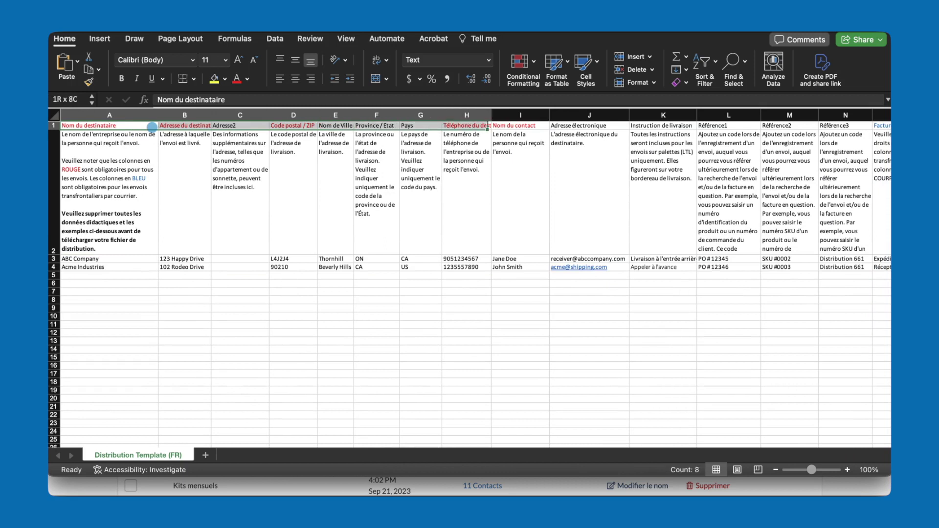
{"action": "key", "text": "shift+Right"}
{"action": "key", "text": "shift+Right"}
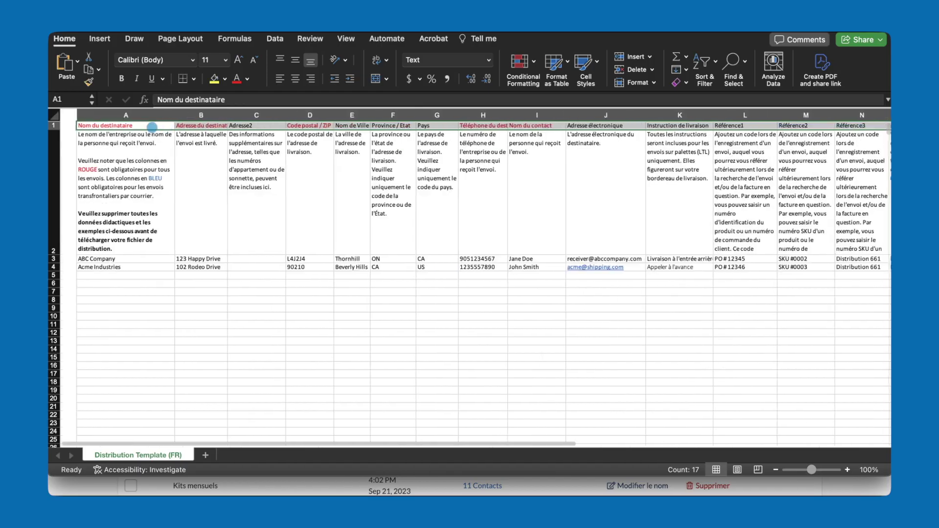
{"action": "scroll", "coordinate": [477, 277], "scroll_direction": "right", "scroll_amount": 2}
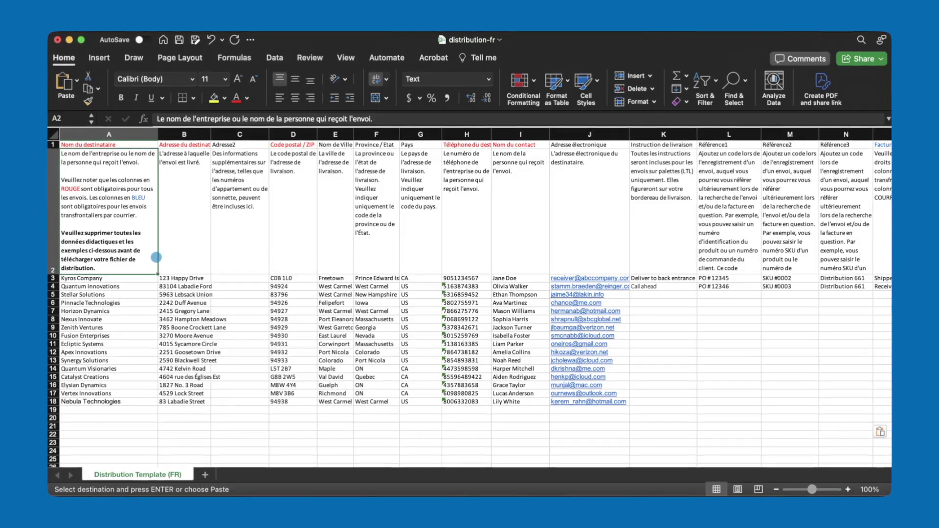
- Examine the descriptions of the mandatory recipient address, postal code, phone and contact name columns
{"action": "left_click", "coordinate": [184, 256]}
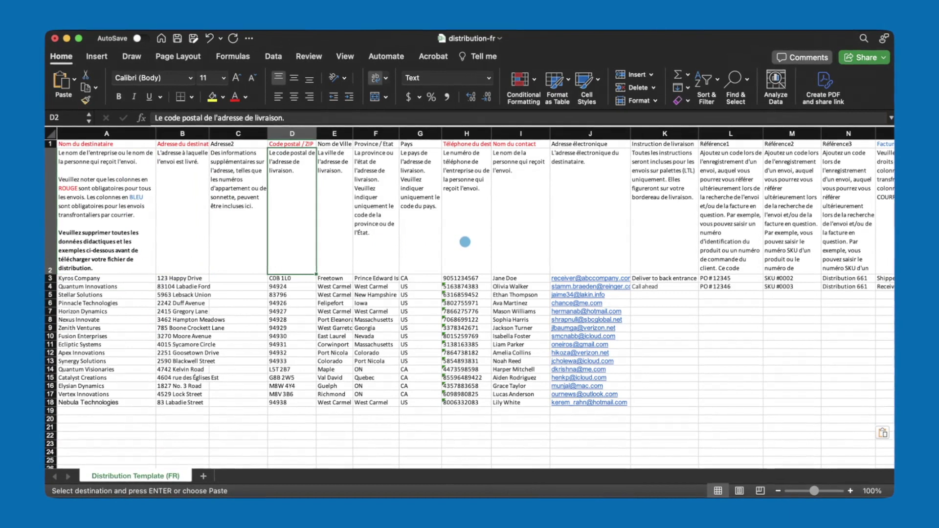
{"action": "left_click", "coordinate": [470, 242]}
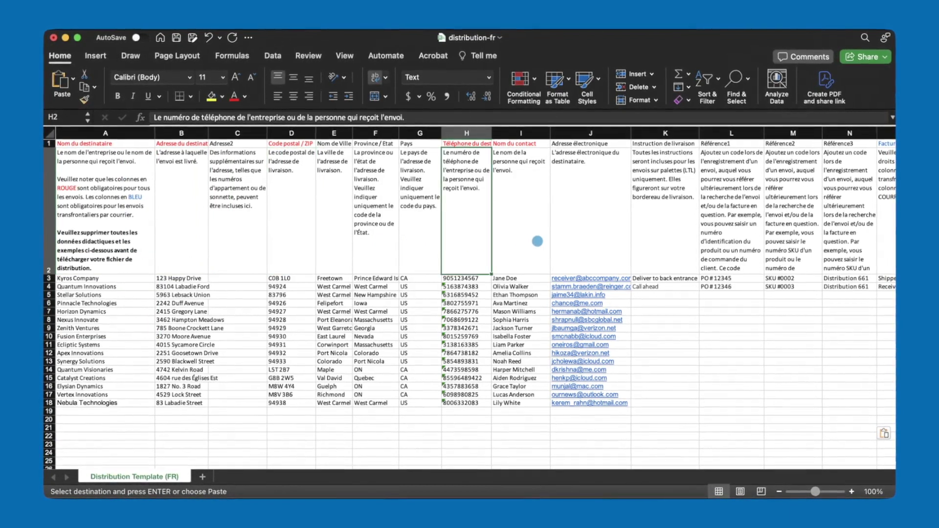
{"action": "left_click", "coordinate": [537, 241]}
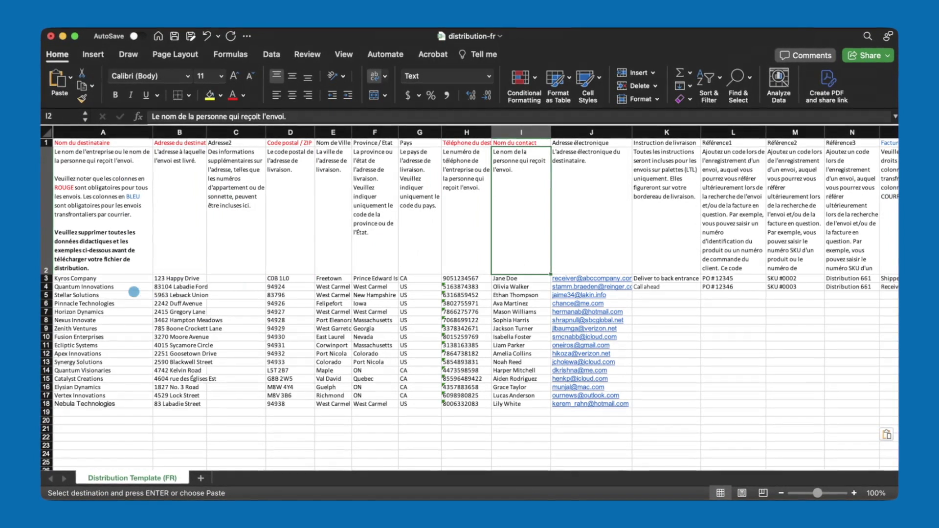
- Clear the city and province cells in rows 9 to 18, and undo the deletion
{"action": "left_click", "coordinate": [131, 287]}
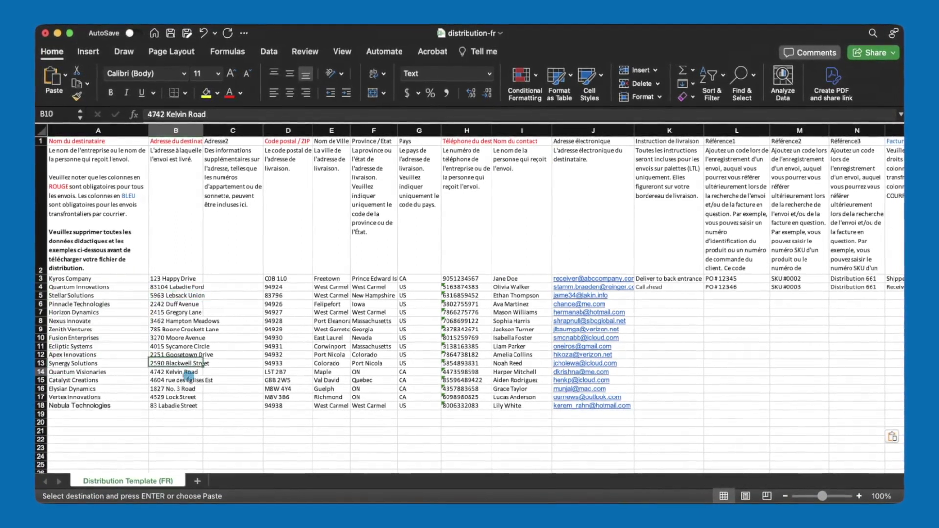
{"action": "left_click", "coordinate": [377, 331], "text": "shift"}
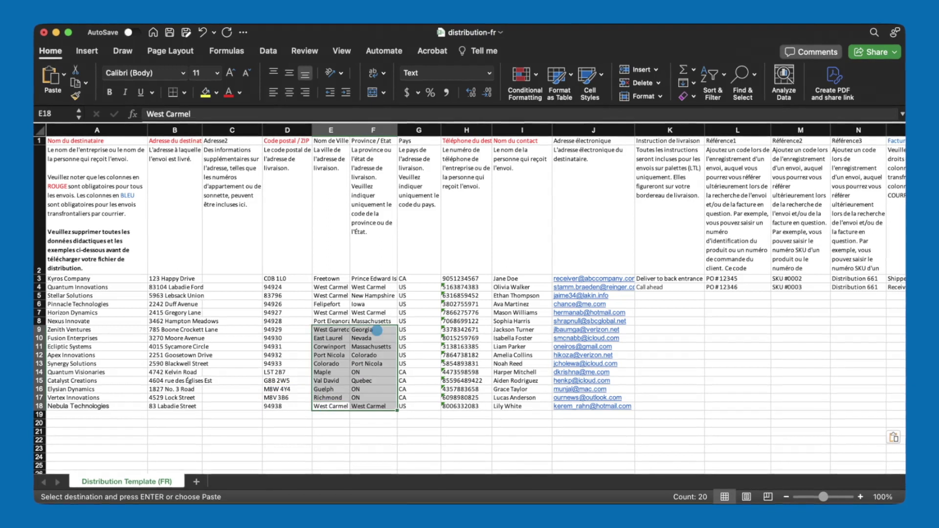
{"action": "key", "text": "Delete"}
{"action": "key", "text": "super+z"}
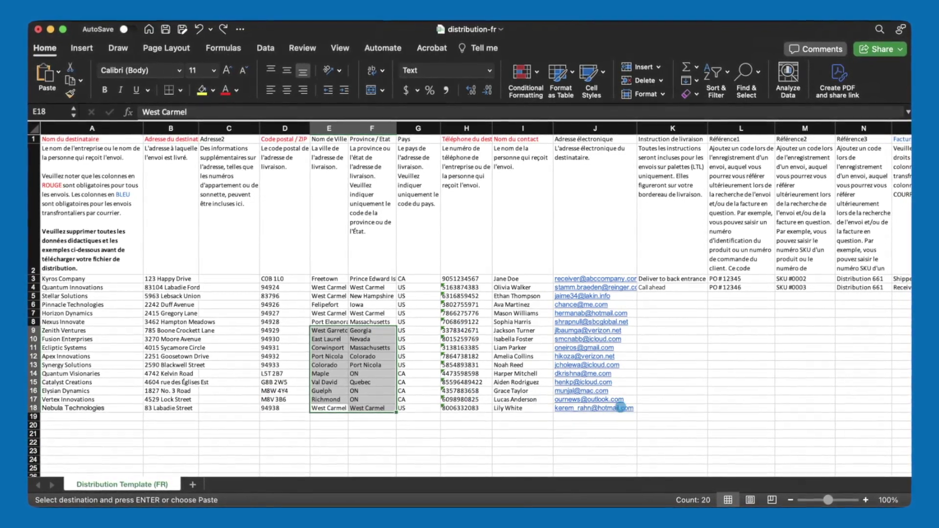
- Review the recipient data through the tax ID columns and save the distribution-fr workbook
{"action": "scroll", "coordinate": [669, 391], "scroll_direction": "right", "scroll_amount": 2}
{"action": "scroll", "coordinate": [668, 391], "scroll_direction": "right", "scroll_amount": 10}
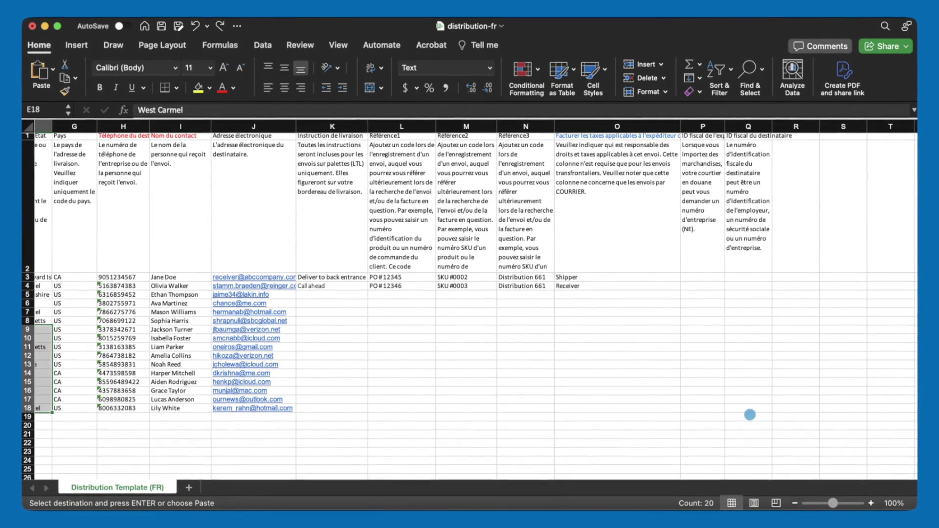
{"action": "scroll", "coordinate": [683, 409], "scroll_direction": "left", "scroll_amount": 10}
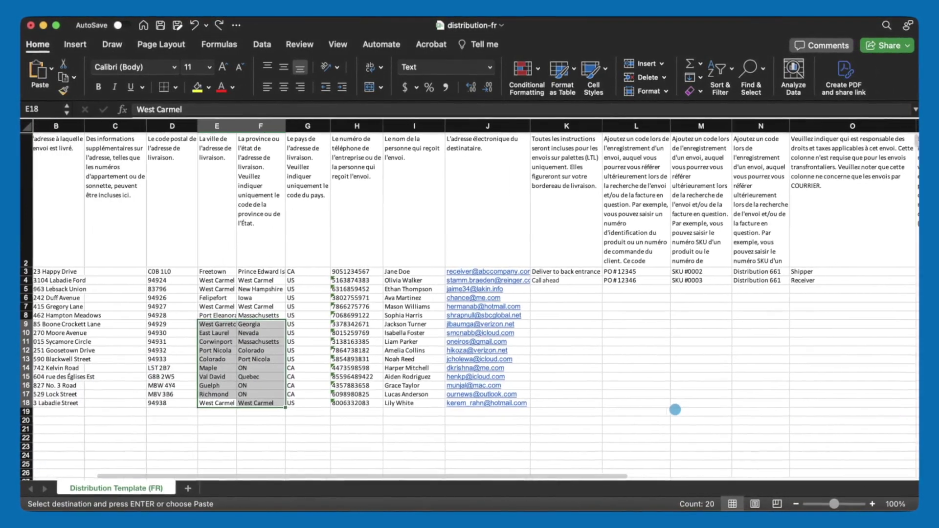
{"action": "scroll", "coordinate": [675, 410], "scroll_direction": "left", "scroll_amount": 3}
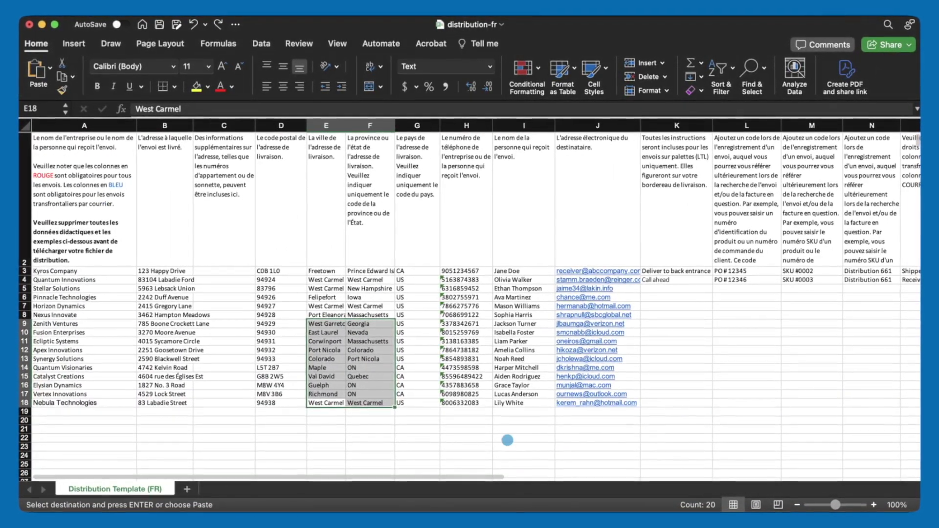
{"action": "left_click", "coordinate": [507, 440]}
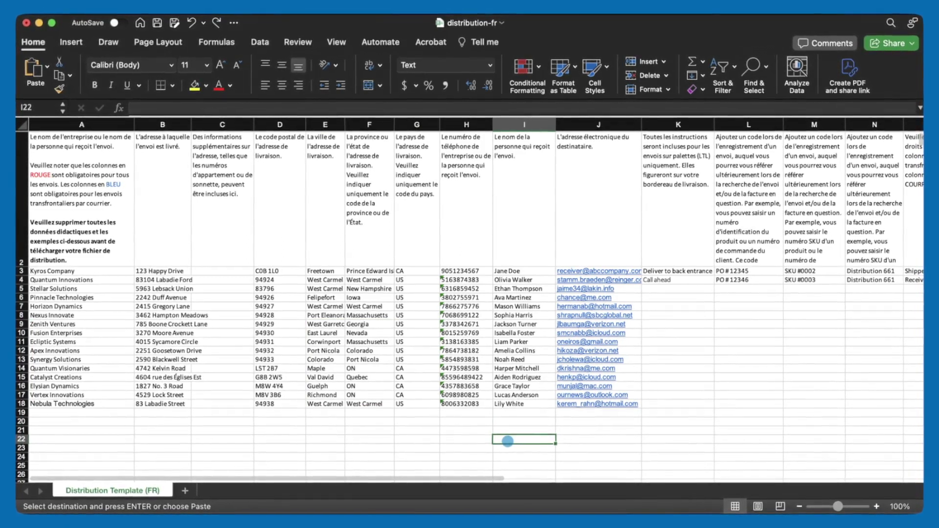
{"action": "scroll", "coordinate": [508, 442], "scroll_direction": "up", "scroll_amount": 1}
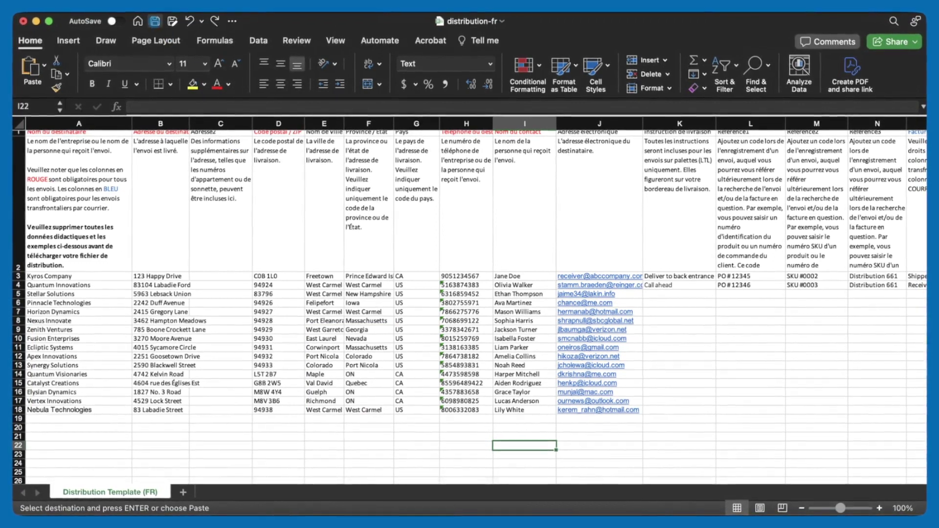
{"action": "key", "text": "super+s"}
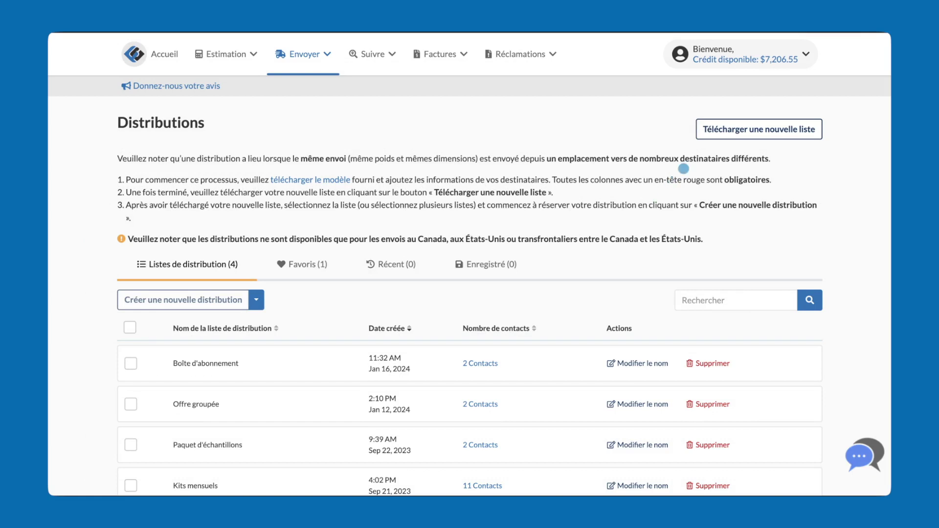
- Switch to the shipping portal and upload distribution-fr.xlsx from the Desktop as a new distribution list named Calendrier 2024
{"action": "left_click", "coordinate": [759, 129]}
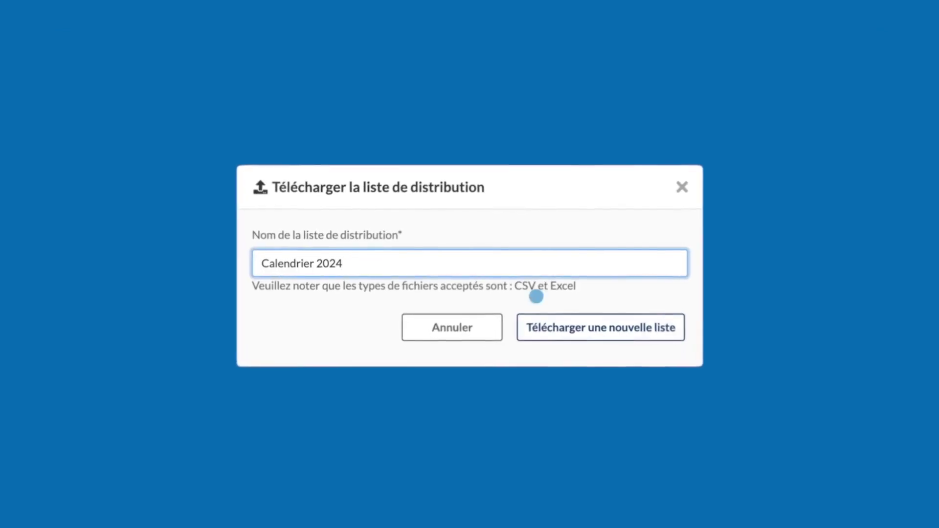
{"action": "left_click", "coordinate": [611, 338]}
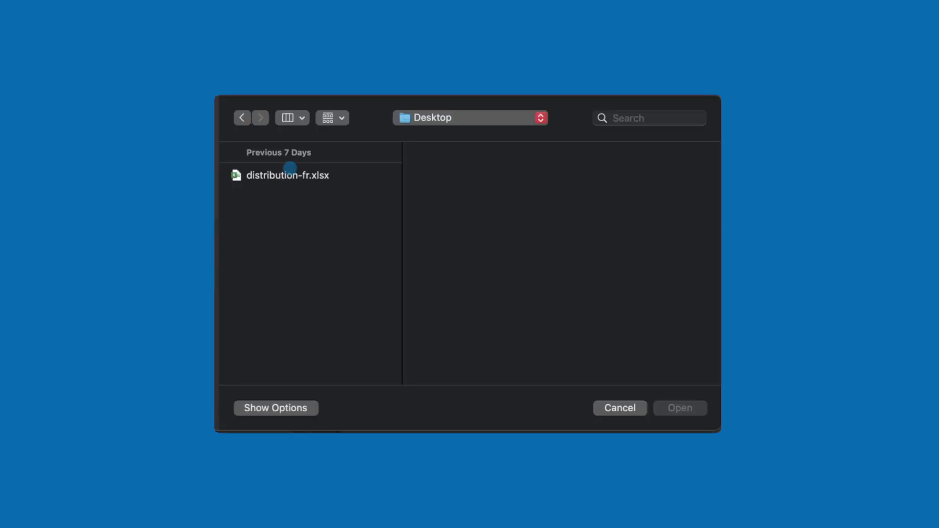
{"action": "left_click", "coordinate": [290, 171]}
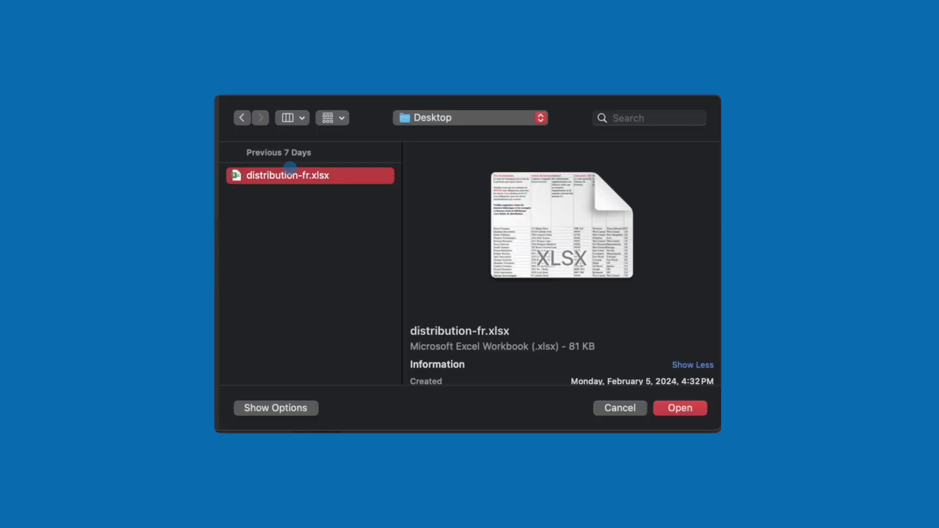
{"action": "left_click", "coordinate": [684, 408]}
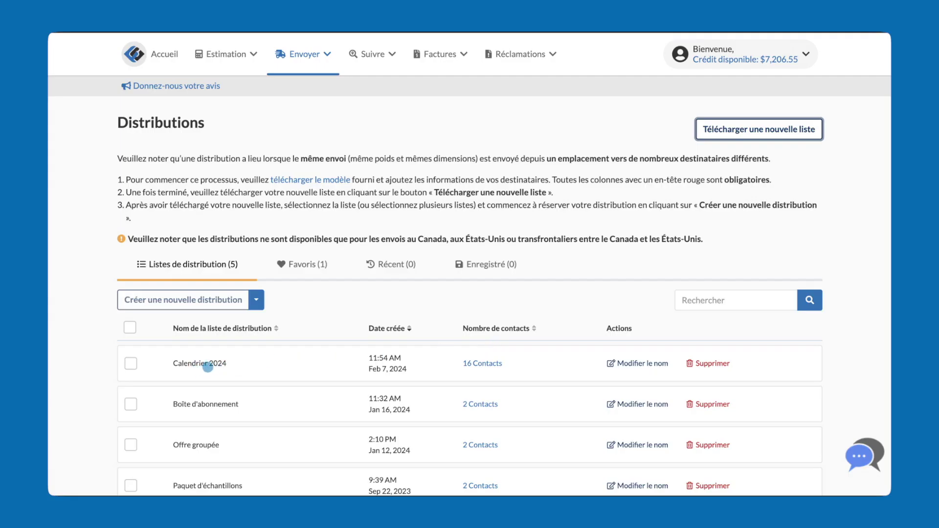
- Create a new distribution from the Calendrier 2024 list with packaging type Paquet and shipping date Feb 8, 2024
{"action": "left_click", "coordinate": [131, 363]}
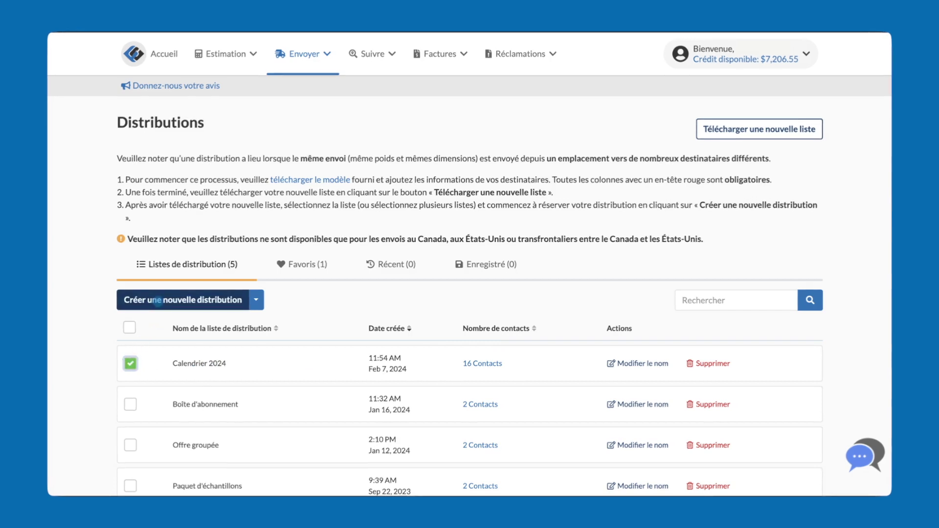
{"action": "left_click", "coordinate": [162, 300]}
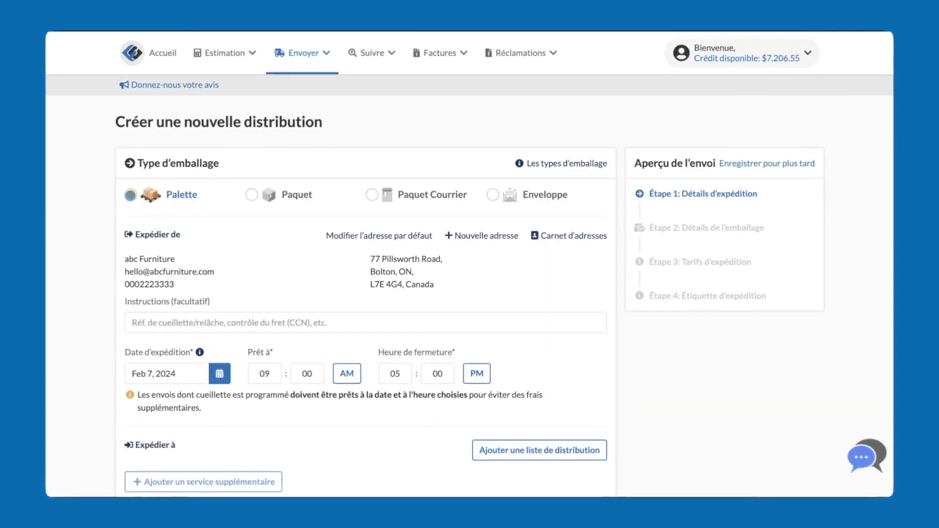
{"action": "left_click", "coordinate": [251, 195]}
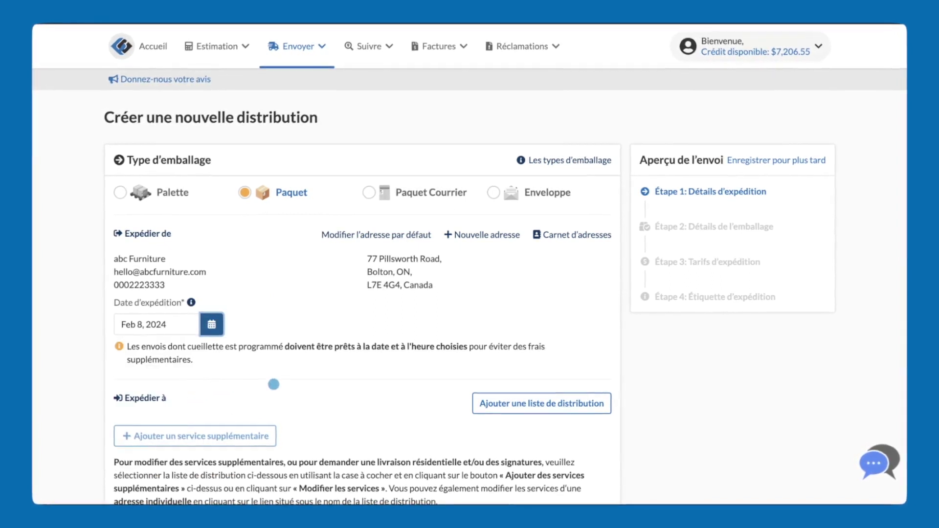
- Select the whole Calendrier 2024 list in the Expédier à section and expand its individual addresses
{"action": "scroll", "coordinate": [272, 383], "scroll_direction": "down", "scroll_amount": 2}
{"action": "scroll", "coordinate": [273, 384], "scroll_direction": "down", "scroll_amount": 3}
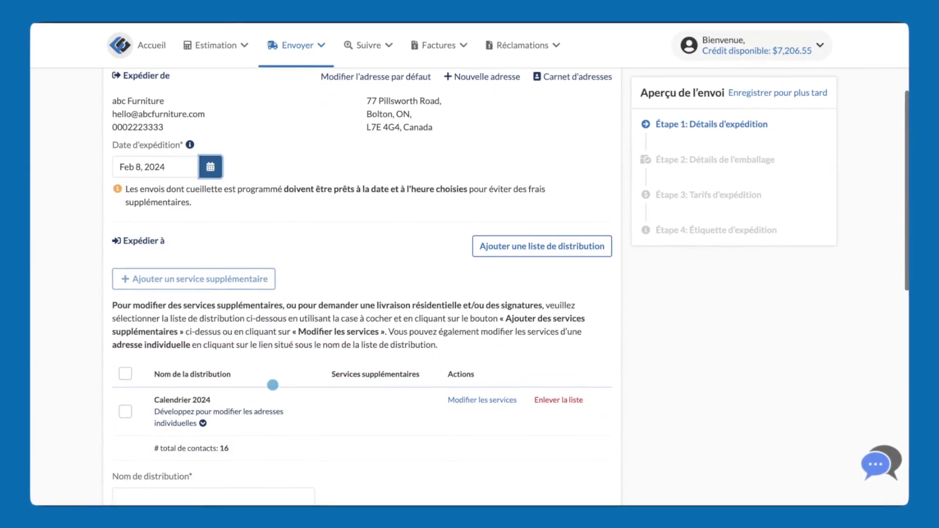
{"action": "scroll", "coordinate": [273, 385], "scroll_direction": "down", "scroll_amount": 1}
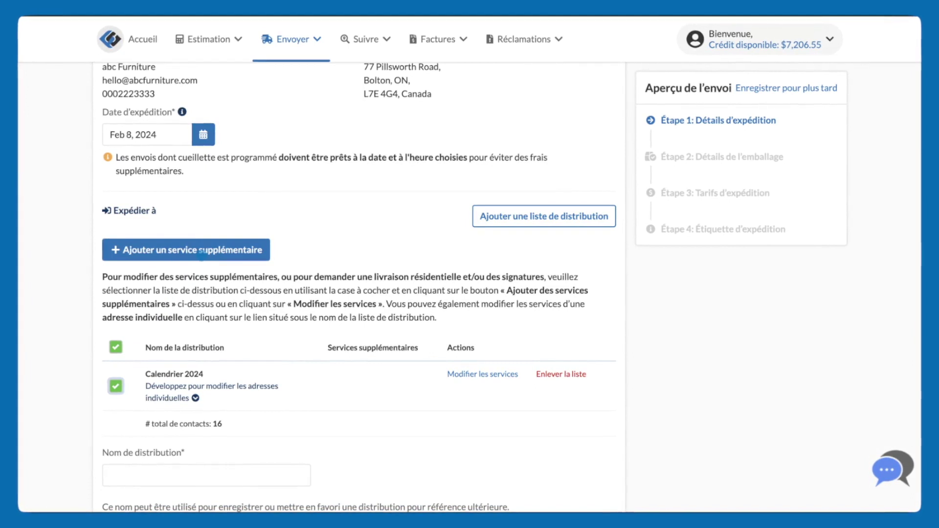
{"action": "left_click", "coordinate": [195, 397]}
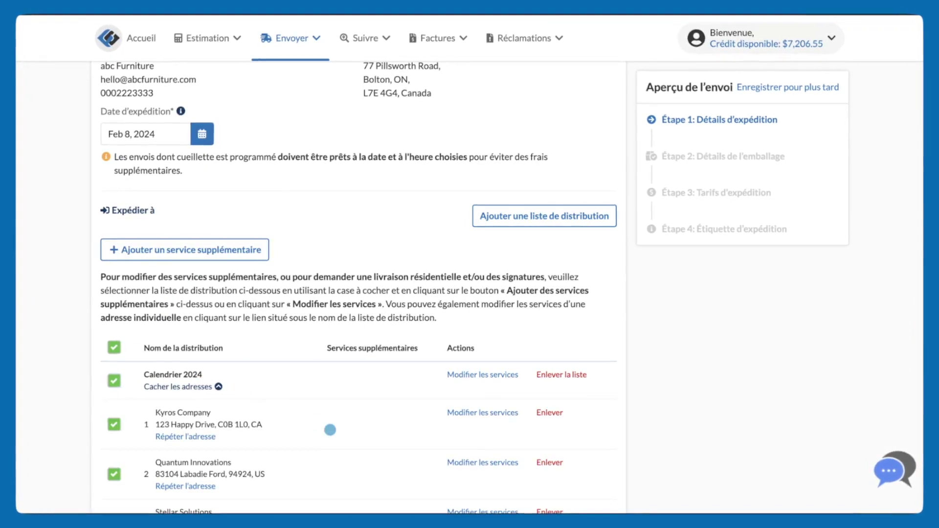
- Check the additional services option for Nexus Innovate and review the remaining addresses down to the distribution name field
{"action": "scroll", "coordinate": [369, 457], "scroll_direction": "down", "scroll_amount": 5}
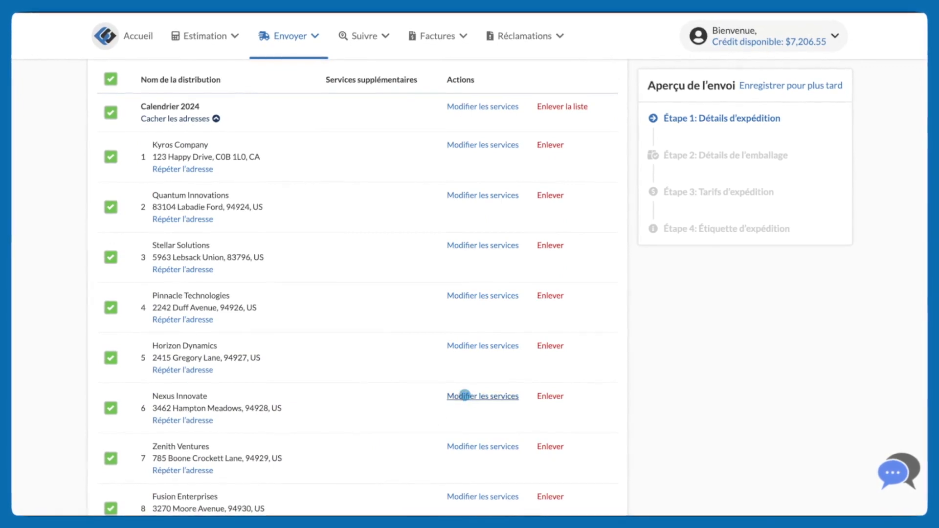
{"action": "left_click", "coordinate": [464, 396]}
{"action": "left_click", "coordinate": [635, 223]}
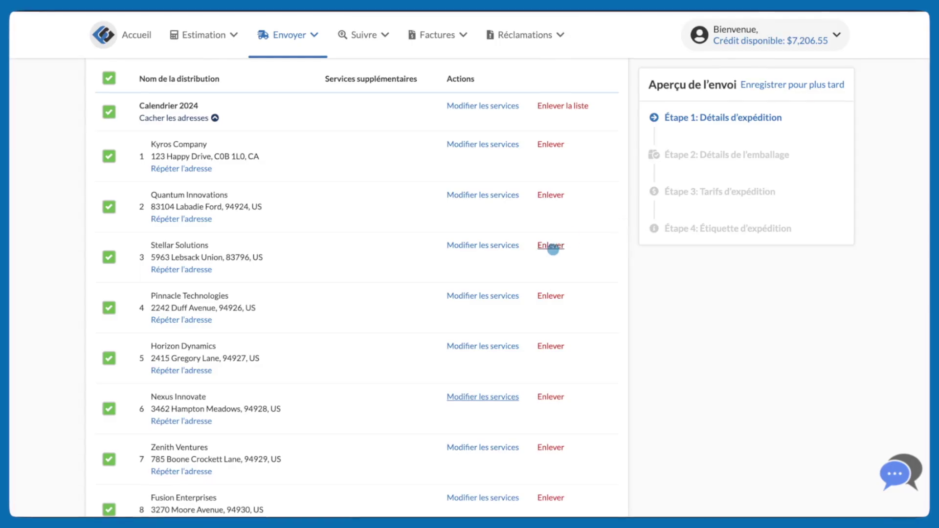
{"action": "scroll", "coordinate": [581, 325], "scroll_direction": "down", "scroll_amount": 4}
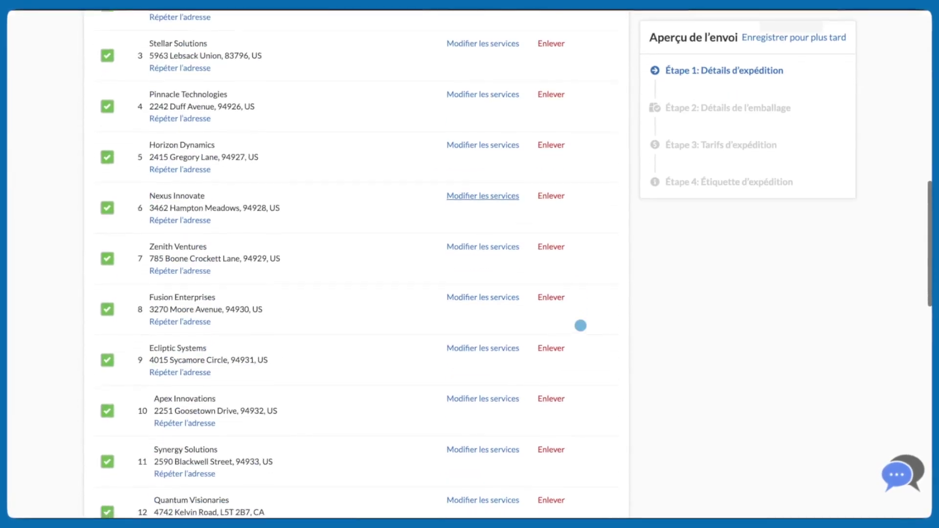
{"action": "scroll", "coordinate": [581, 325], "scroll_direction": "down", "scroll_amount": 10}
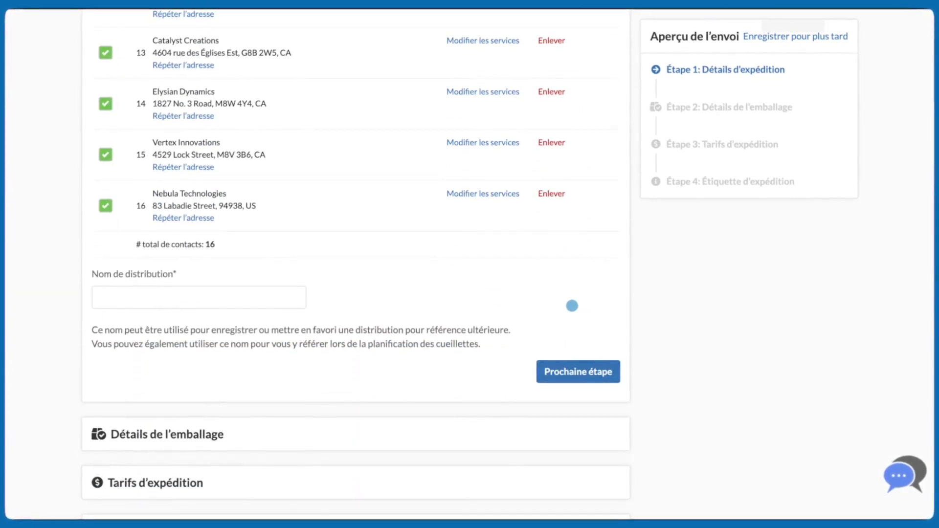
- Name the distribution Lot 1 and proceed to the packaging details
{"action": "left_click", "coordinate": [174, 294]}
{"action": "type", "text": "Lot 1"}
{"action": "left_click", "coordinate": [578, 373]}
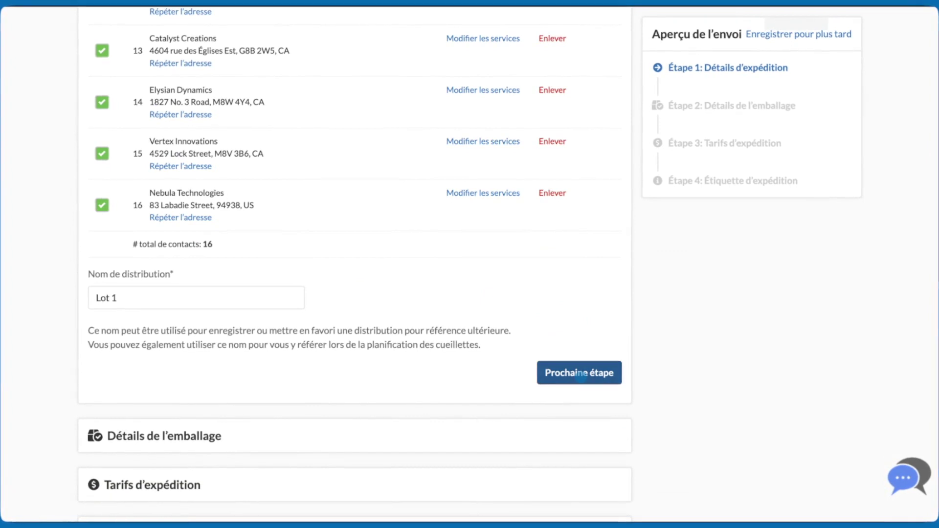
{"action": "left_click", "coordinate": [580, 373]}
- Set the package to 12 x 10 x 6 in and 5 lb, with the description calendrier
{"action": "type", "text": "12"}
{"action": "left_click", "coordinate": [216, 207]}
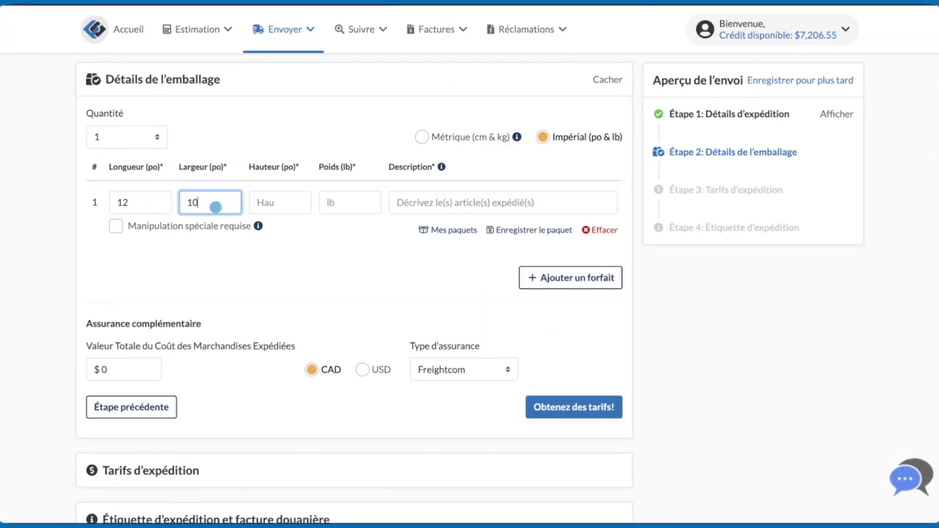
{"action": "type", "text": "10"}
{"action": "left_click", "coordinate": [282, 207]}
{"action": "left_click", "coordinate": [349, 211]}
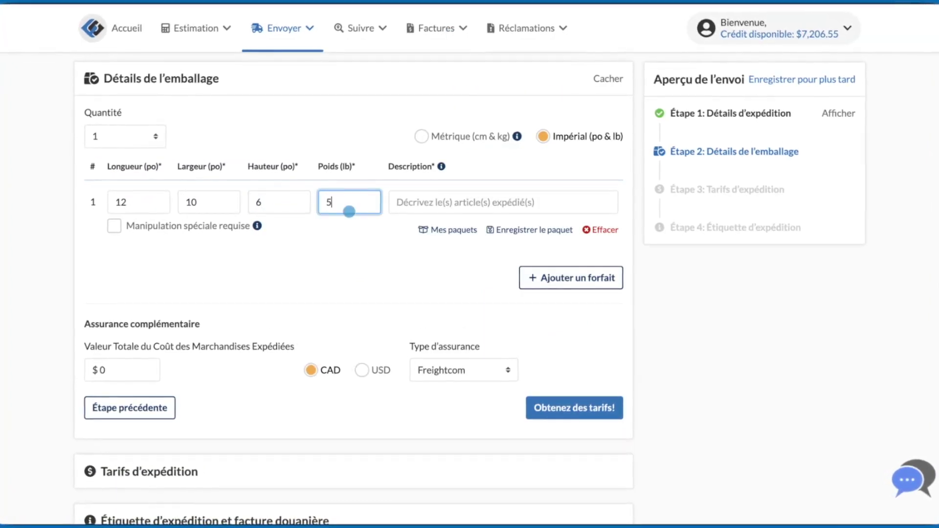
{"action": "left_click", "coordinate": [431, 203]}
{"action": "type", "text": "calendrier"}
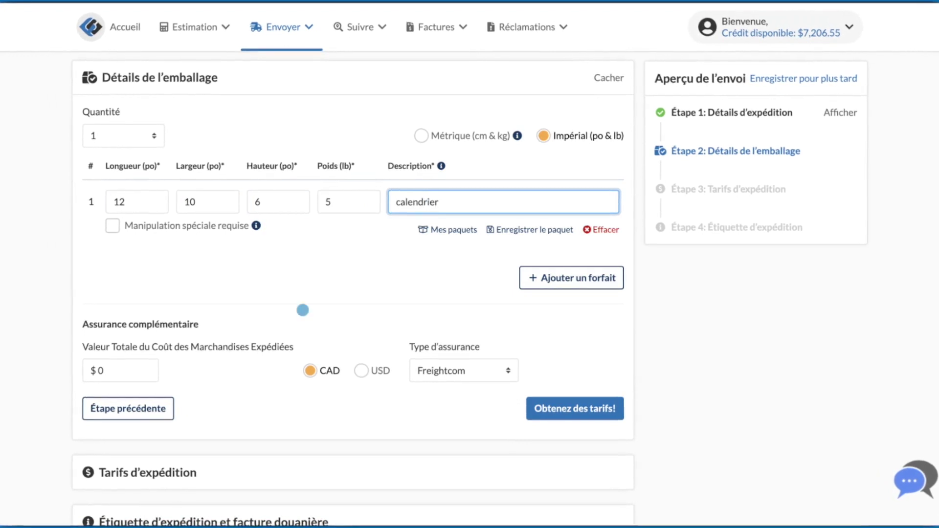
- Insure the goods for $1,000 CAD with Freightcom, accept the insurance conditions and proceed to the shipping rates
{"action": "left_click", "coordinate": [118, 374]}
{"action": "type", "text": "1"}
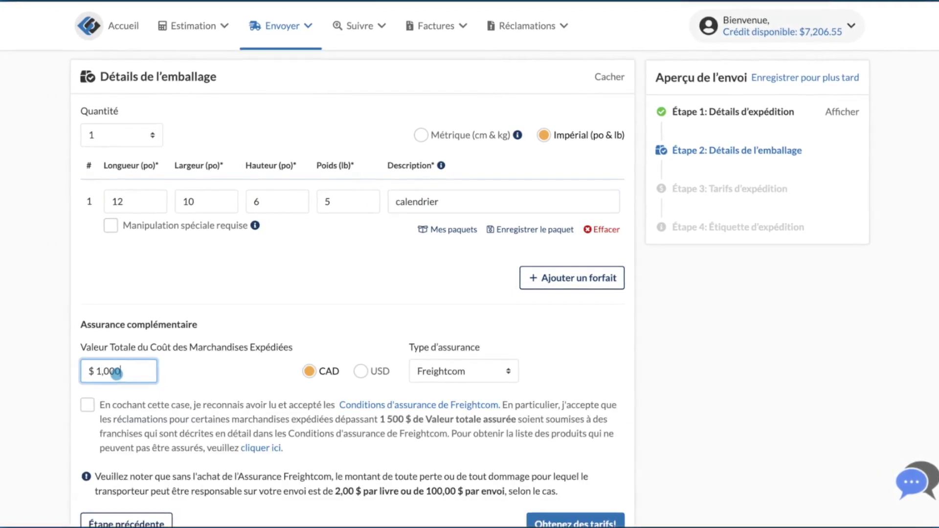
{"action": "scroll", "coordinate": [249, 375], "scroll_direction": "down", "scroll_amount": 3}
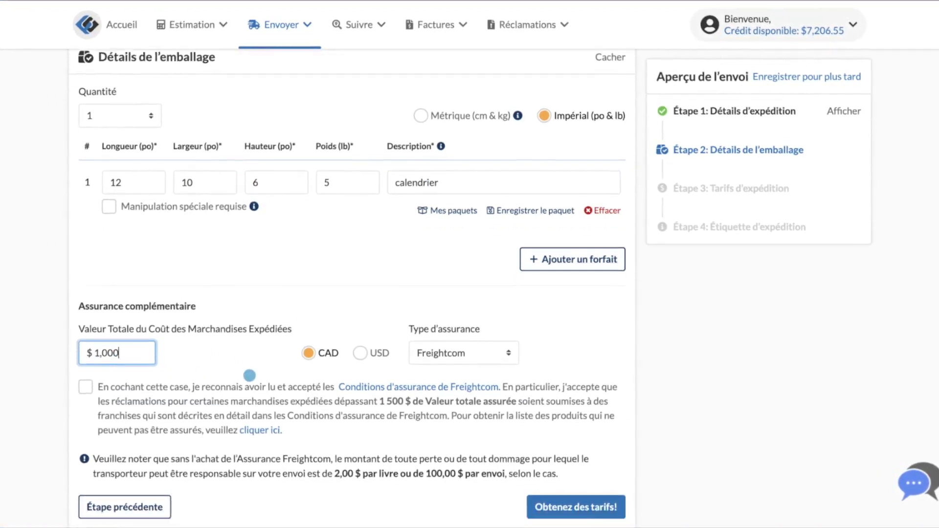
{"action": "left_click", "coordinate": [79, 239]}
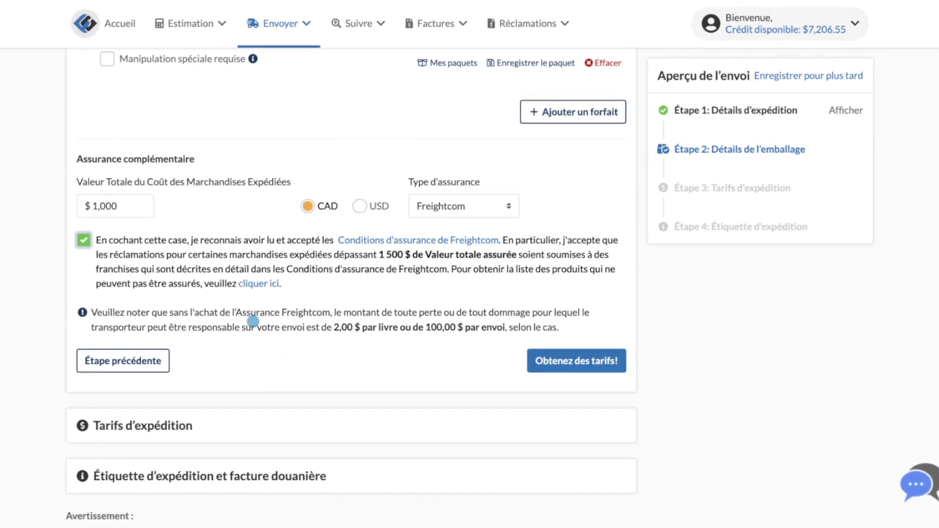
{"action": "left_click", "coordinate": [562, 361]}
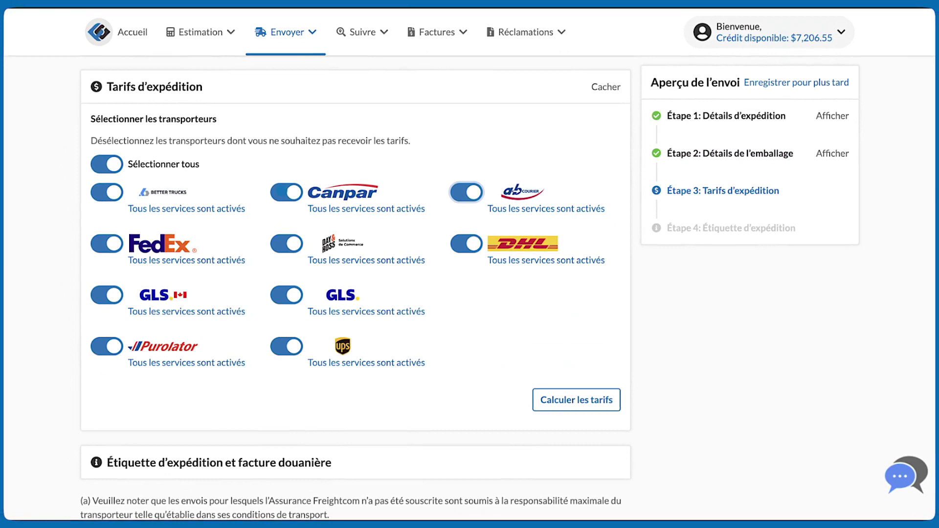
- Switch Canpar off and back on, calculate the rates with all carriers and display those with the fastest delivery
{"action": "left_click", "coordinate": [287, 193]}
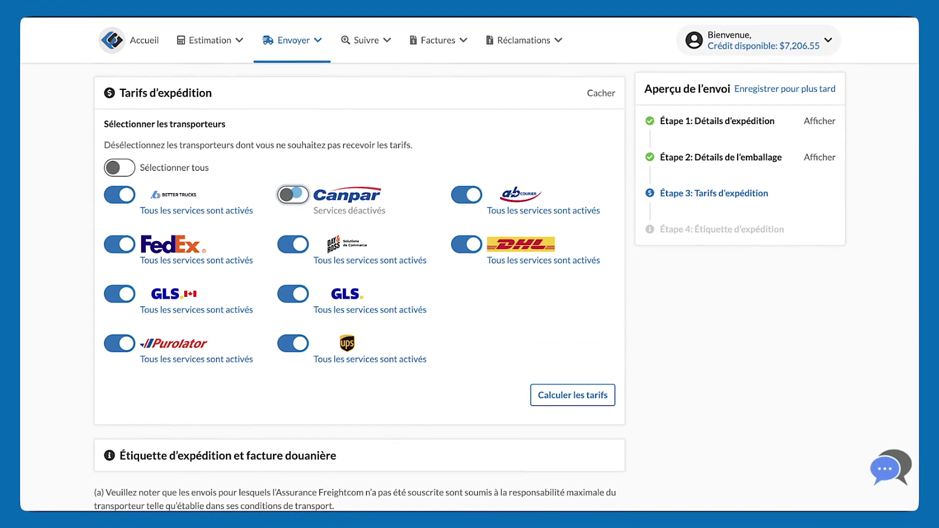
{"action": "left_click", "coordinate": [293, 195]}
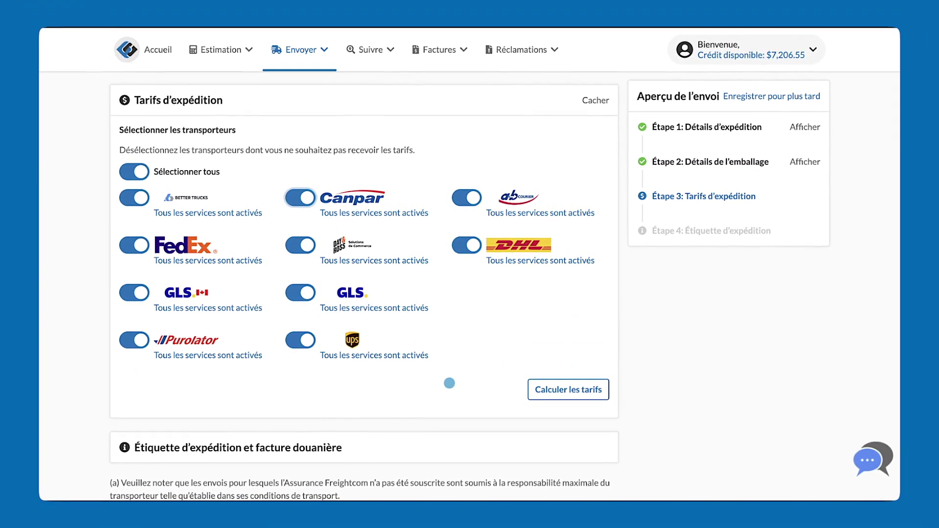
{"action": "left_click", "coordinate": [549, 388]}
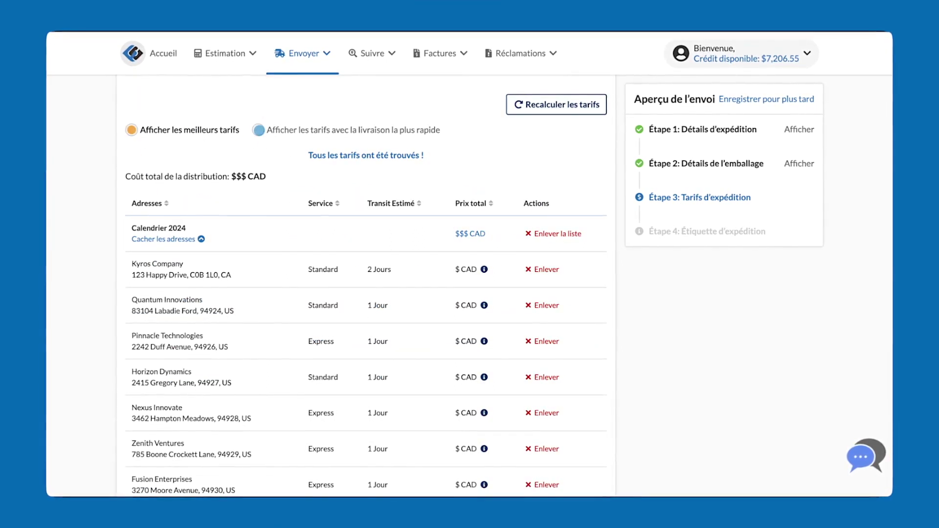
{"action": "left_click", "coordinate": [258, 130]}
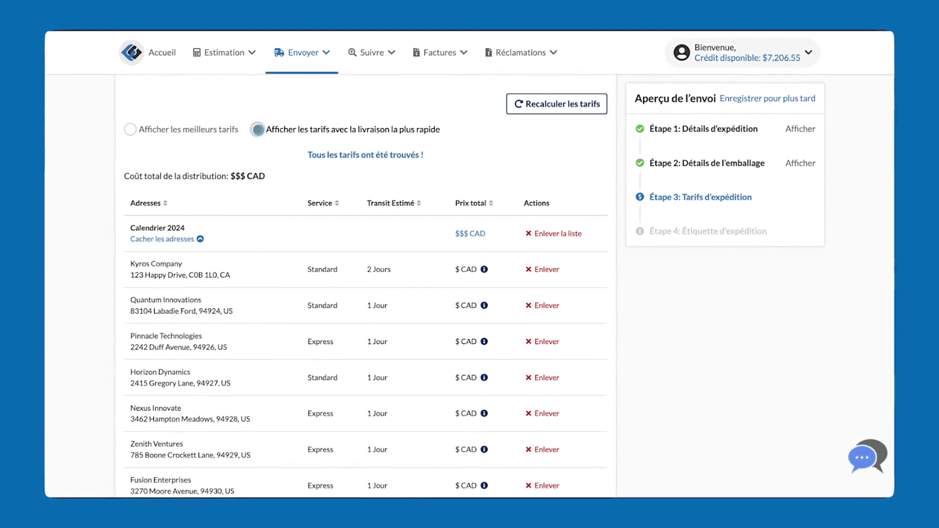
- Confirm the customs invoice details, describe the goods as Calendrier 2024, code 001, Canada, 1 lb, one unit, $60, Brown Box, and book the shipments
{"action": "scroll", "coordinate": [365, 324], "scroll_direction": "down", "scroll_amount": 15}
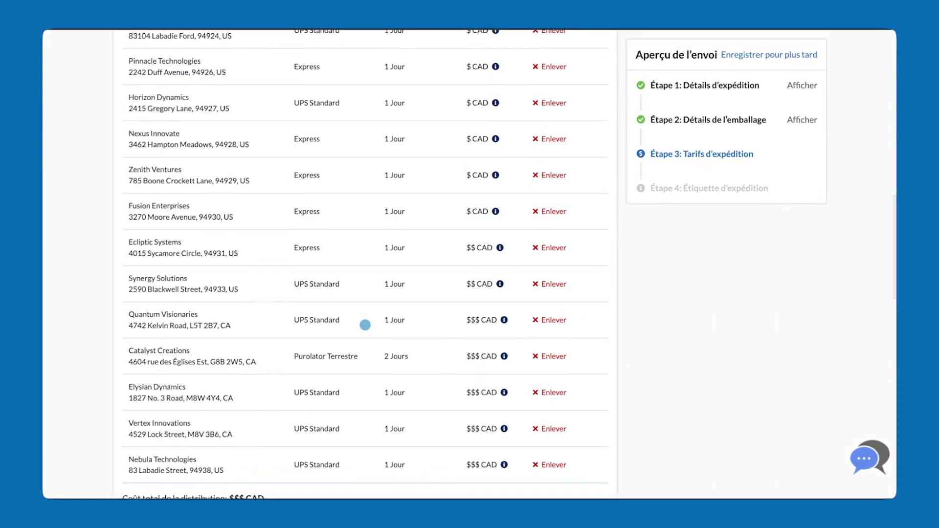
{"action": "left_click", "coordinate": [127, 146]}
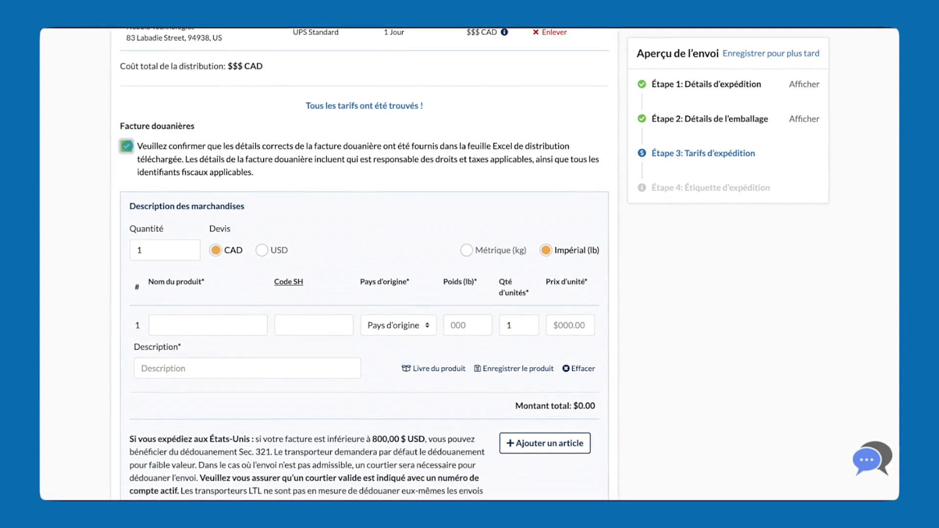
{"action": "left_click", "coordinate": [259, 325]}
{"action": "type", "text": "Calendrier 2024"}
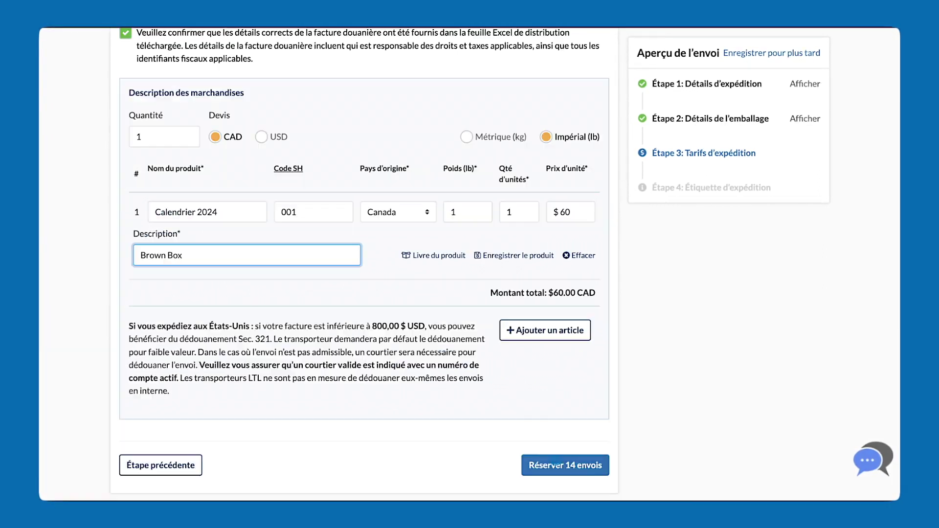
{"action": "left_click", "coordinate": [565, 466]}
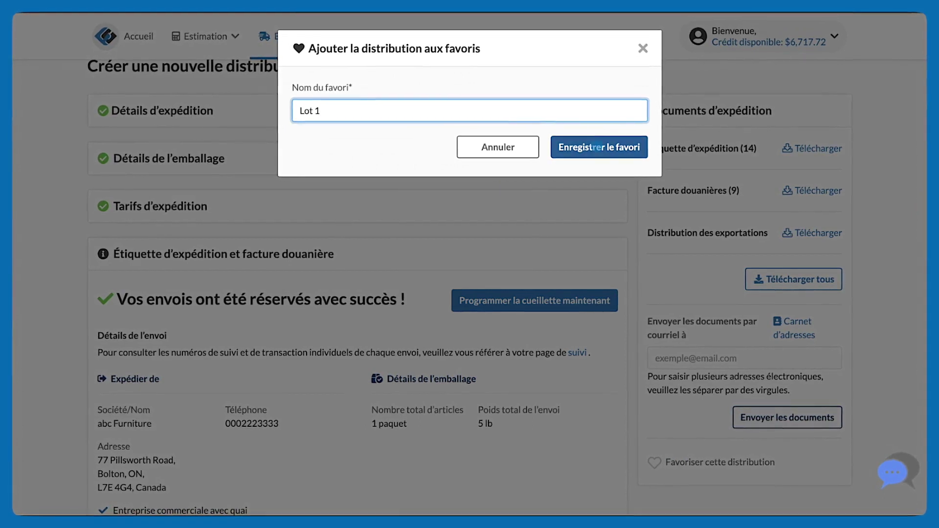
- Save the distribution as a favourite named Lot 1 and open the pickup dashboard
{"action": "left_click", "coordinate": [598, 147]}
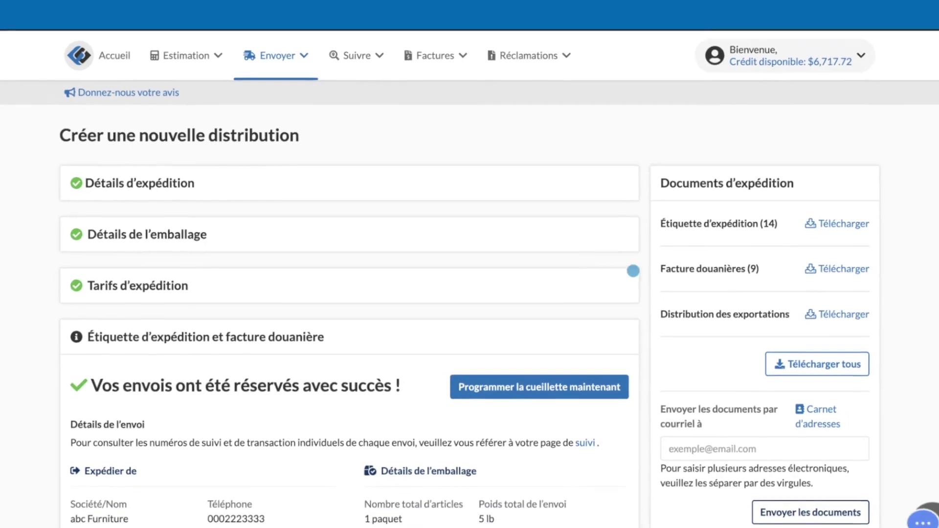
{"action": "left_click", "coordinate": [365, 63]}
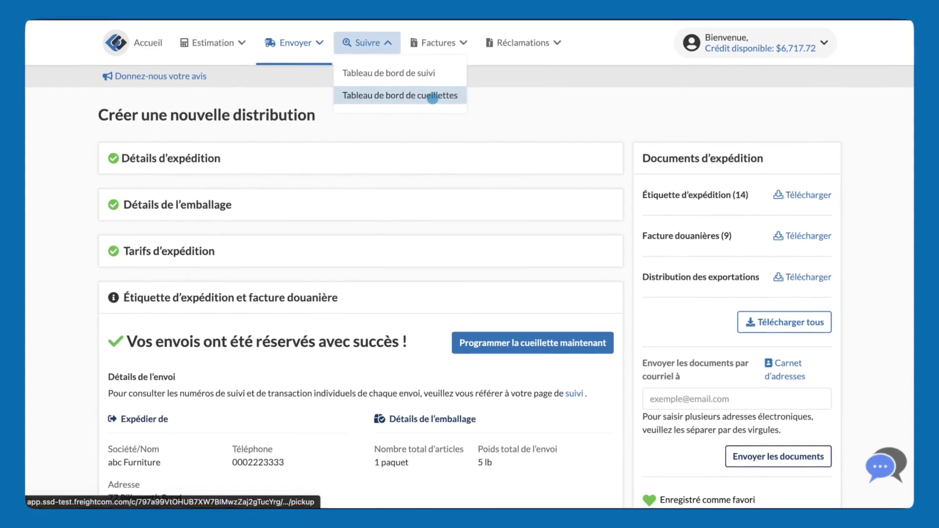
{"action": "left_click", "coordinate": [432, 95]}
{"action": "left_click", "coordinate": [192, 162]}
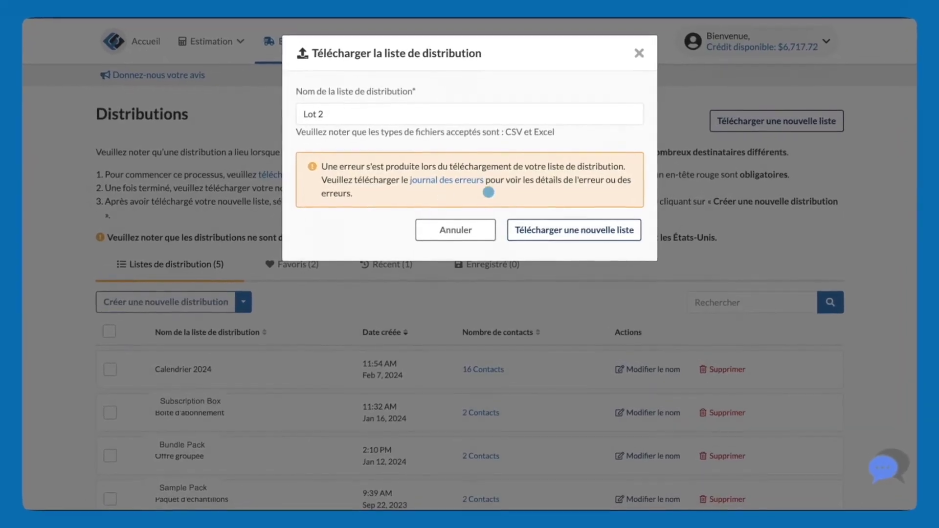
- Open the error log of the Lot 2 list upload and examine the Code d'erreur column for the rejected recipients
{"action": "left_click", "coordinate": [458, 181]}
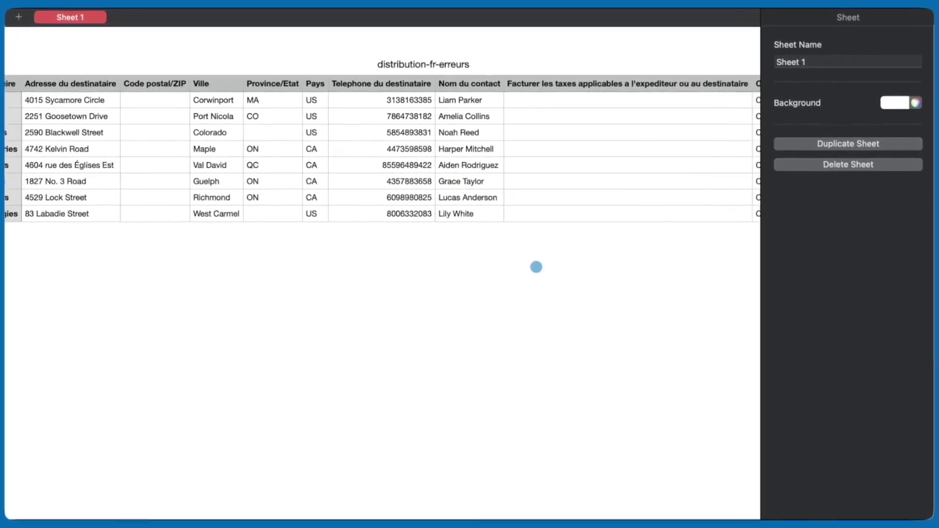
{"action": "scroll", "coordinate": [536, 266], "scroll_direction": "right", "scroll_amount": 5}
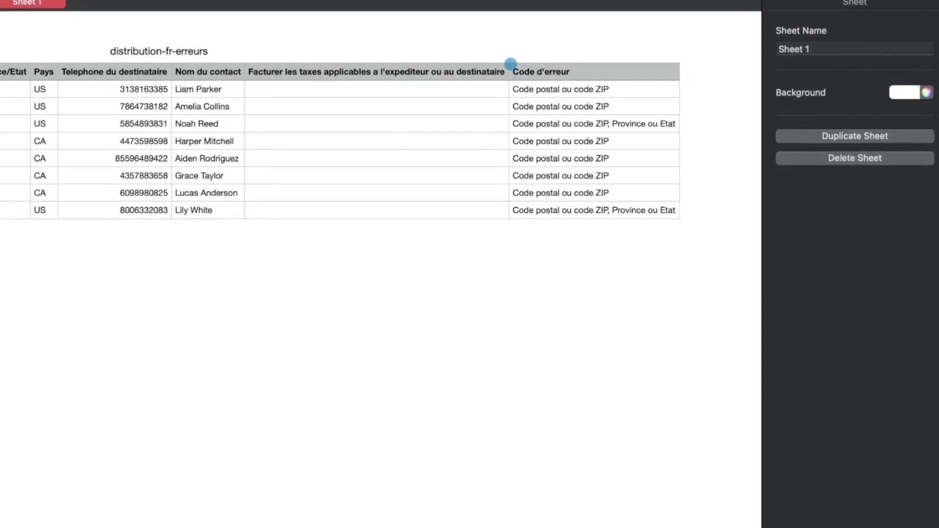
{"action": "left_click_drag", "start_coordinate": [511, 63], "coordinate": [665, 211]}
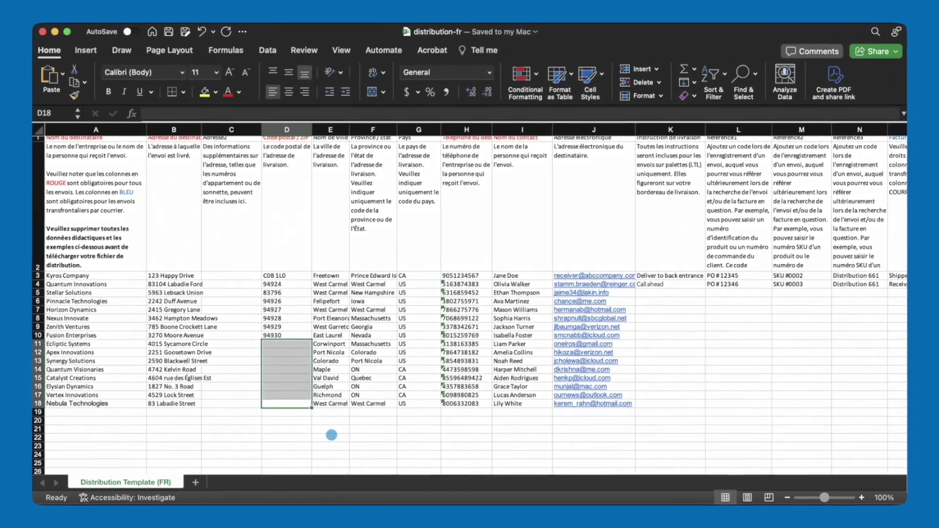
- Switch to the distribution-fr workbook in Excel and paste the missing recipient postal codes into cells D11:D18
{"action": "key", "text": "super+v"}
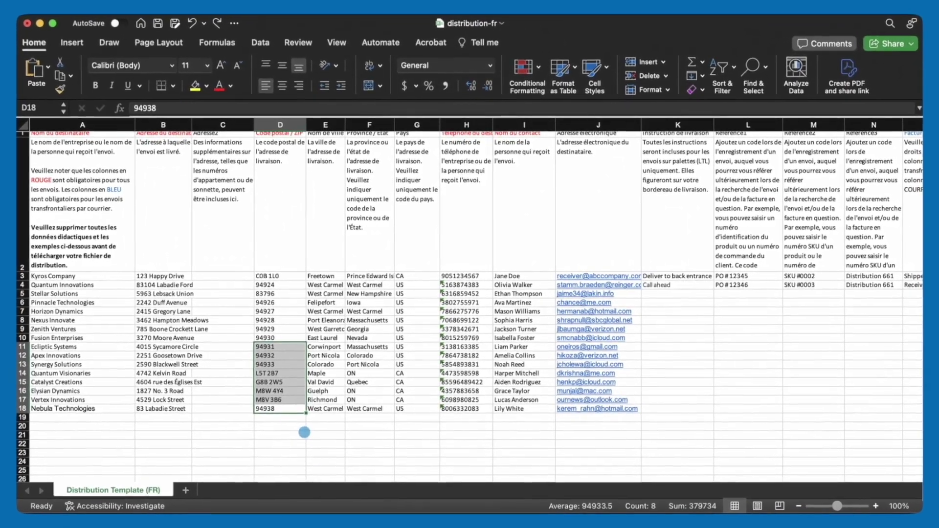